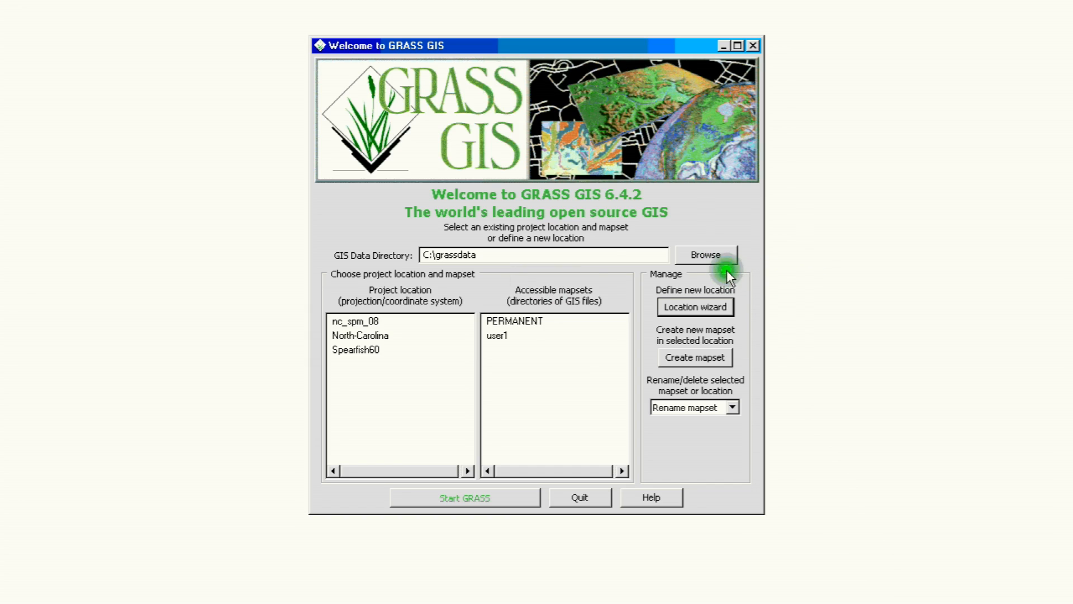
Begin defining a new location in the C:\grassdata directory and name the project location Tutorial6LOCATION.
left_click(695, 307)
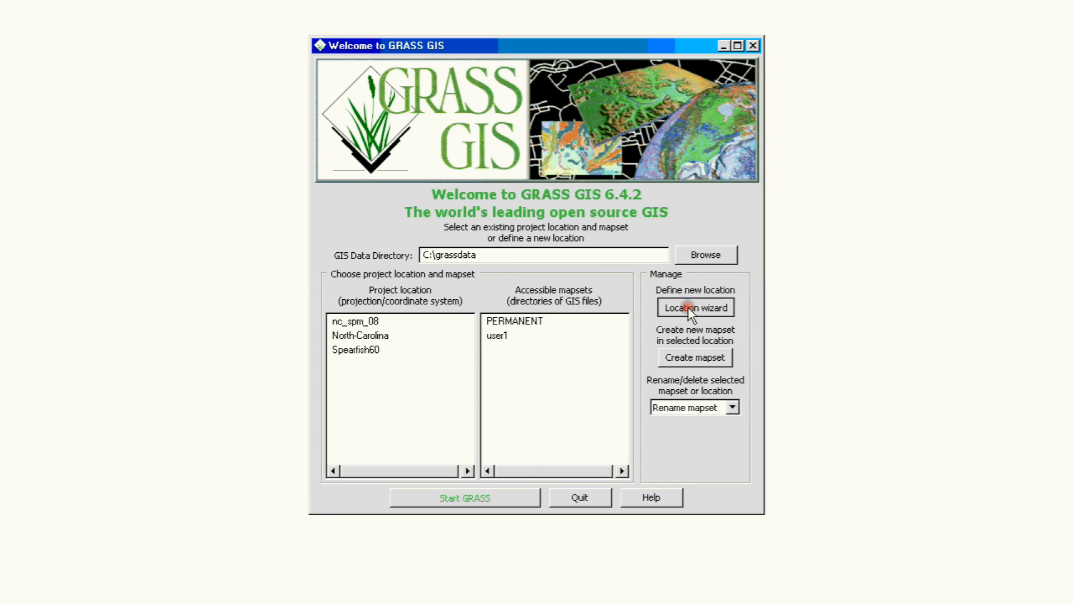
left_click(623, 189)
left_click_drag(539, 118, 528, 100)
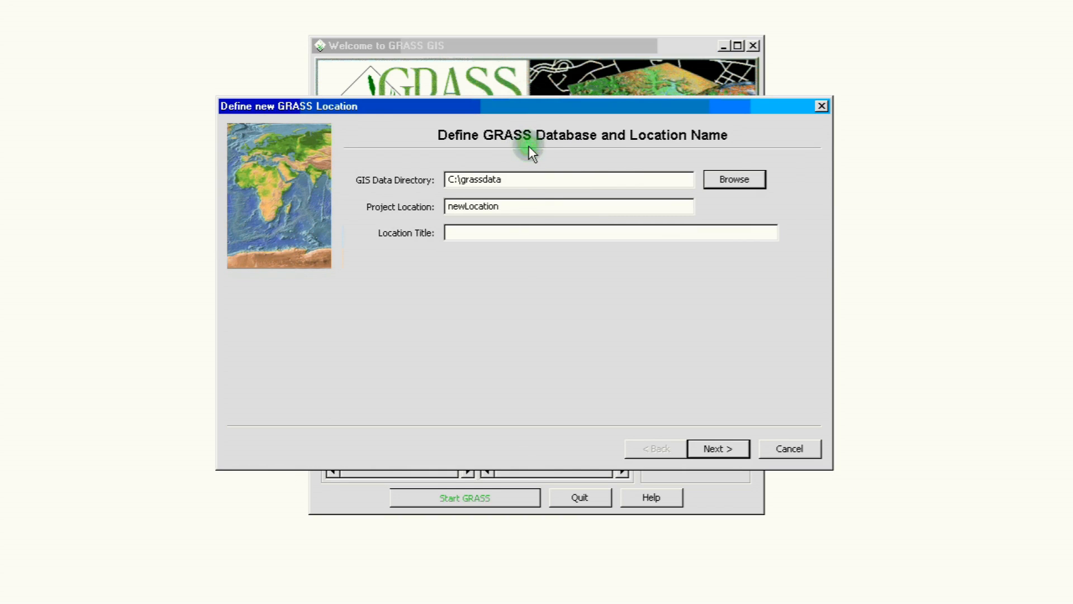
left_click(513, 180)
double_click(492, 207)
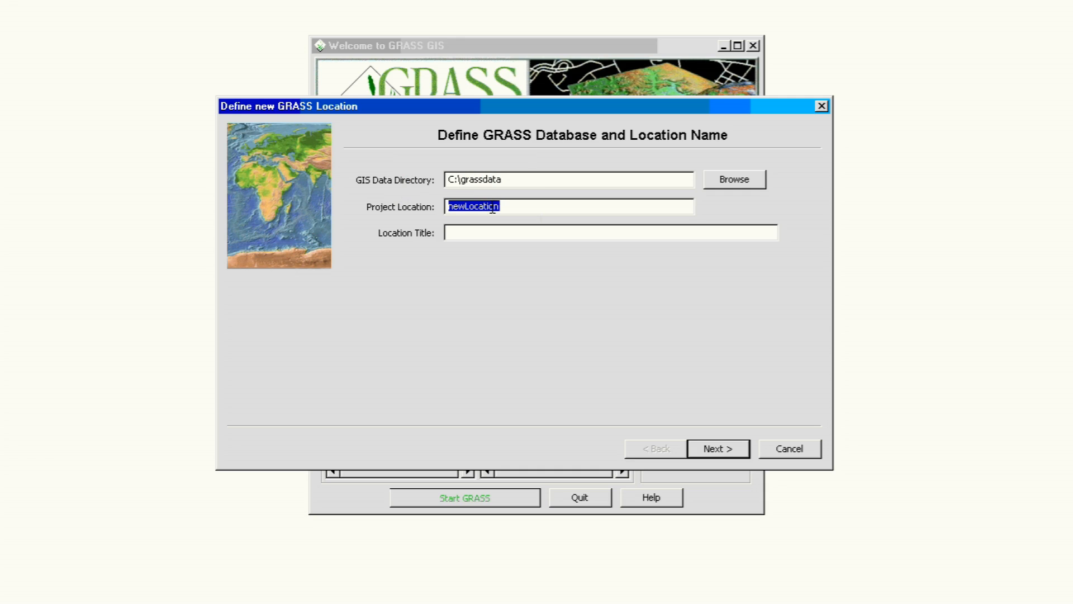
type("Tutorial6LOCATION")
left_click(378, 142)
Enter "Tutrial 6 LOCATION (UTM/NAD83/Z17)" as the title of the new location.
left_click(521, 270)
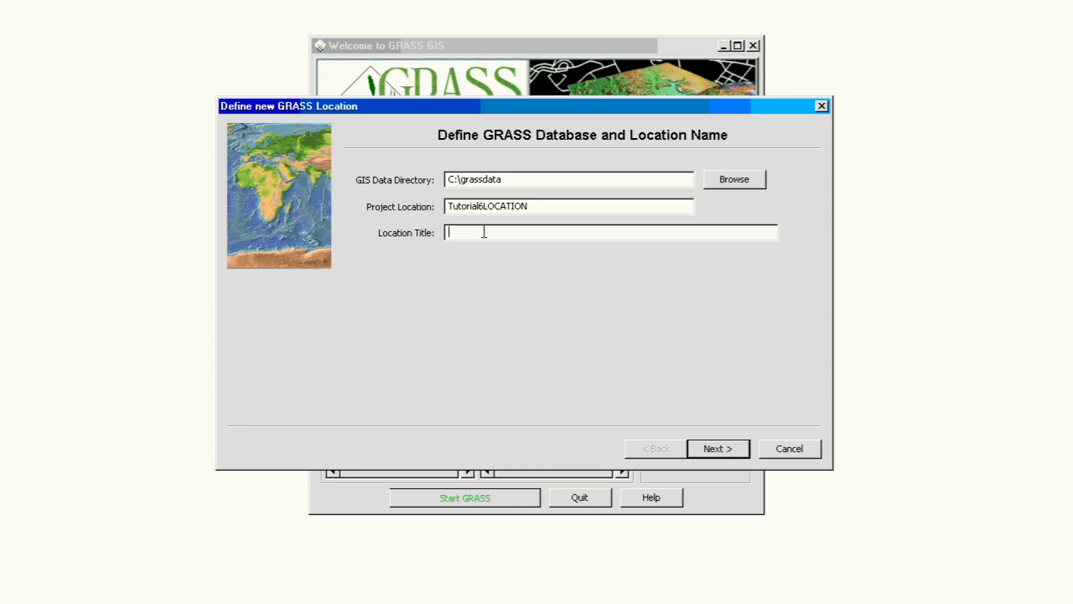
type("Tutrial 6 LOCATION M")
key("BackSpace")
key("BackSpace")
type("UTM")
key("BackSpace")
key("BackSpace")
key("BackSpace")
type("(UTM/NAD")
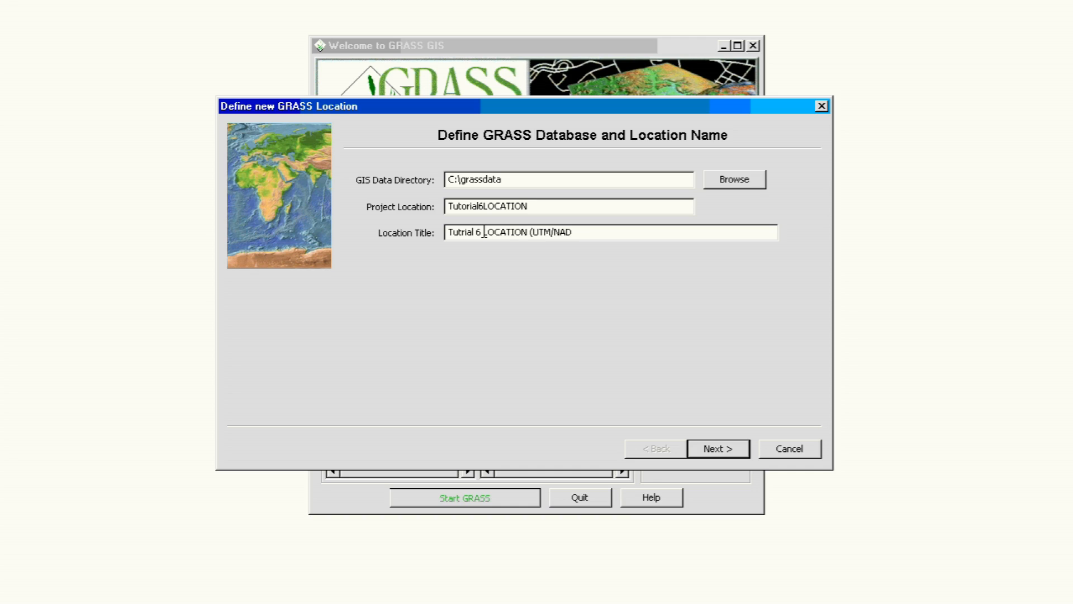
type("83/Z17)")
left_click_drag(529, 231, 616, 236)
left_click(616, 234)
Continue to the creation method and choose to select the coordinate system parameters from a list.
left_click(712, 448)
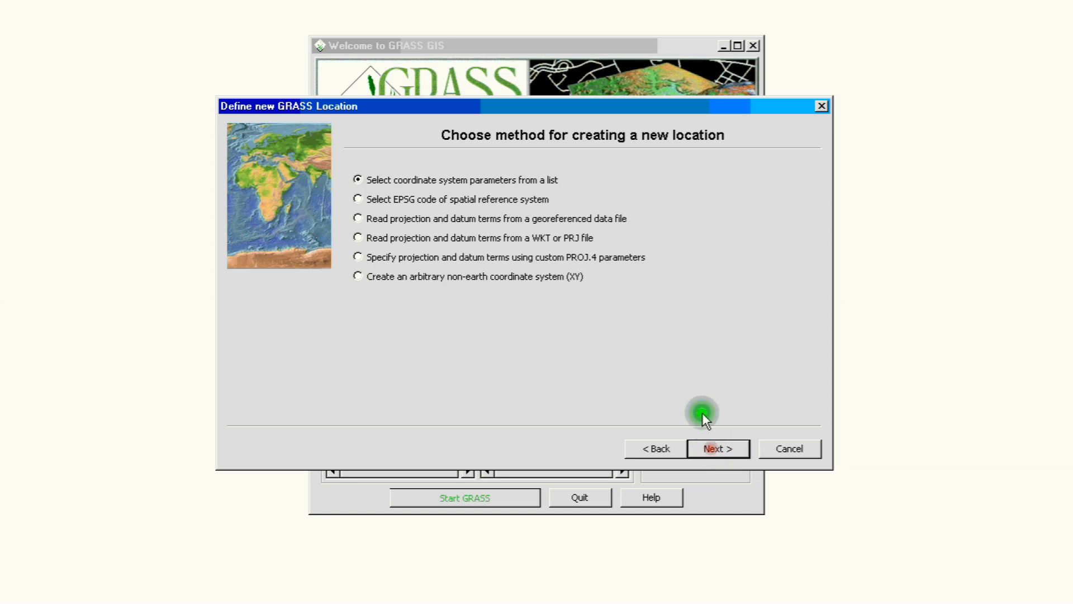
left_click_drag(529, 88, 531, 86)
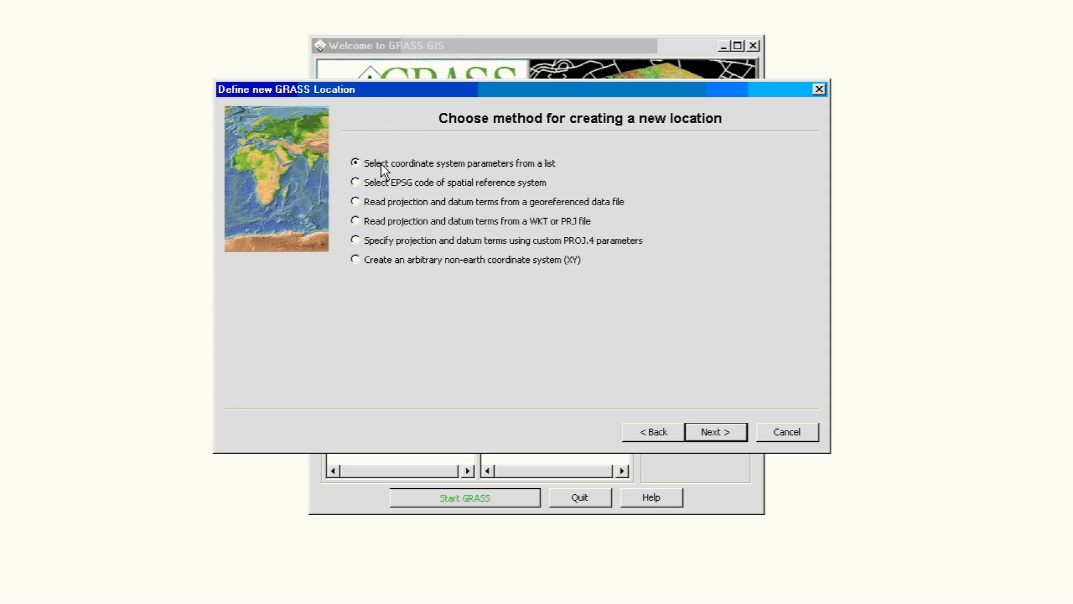
left_click(706, 433)
left_click_drag(569, 86, 579, 83)
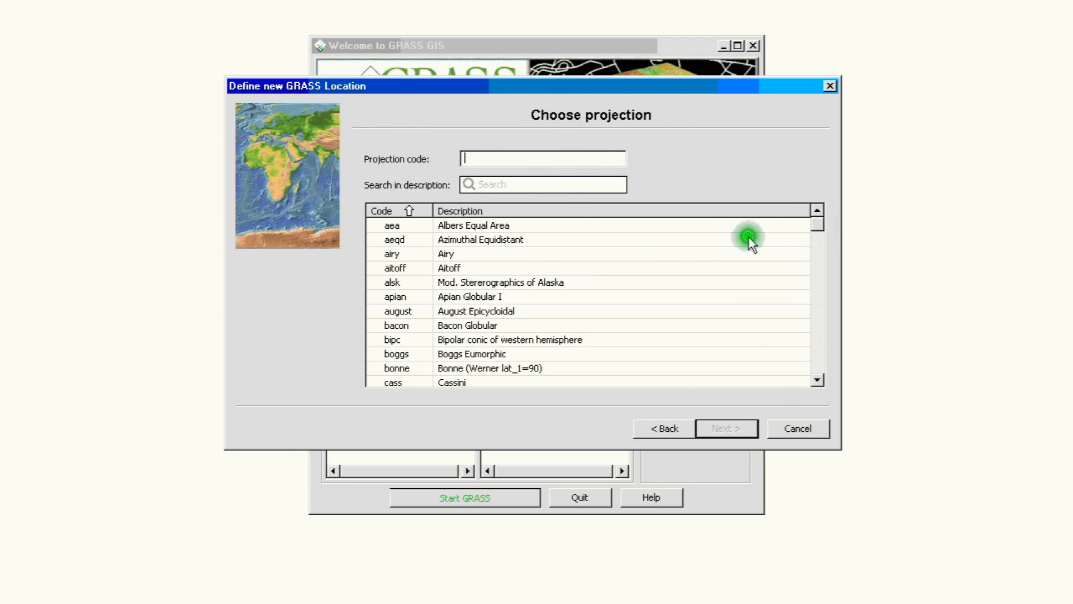
left_click(506, 161)
type("UTM")
key("BackSpace")
key("BackSpace")
key("BackSpace")
Pick the utm projection, Universal Transverse Mercator (UTM), from the projection list and continue to its parameters.
left_click_drag(816, 226, 816, 232)
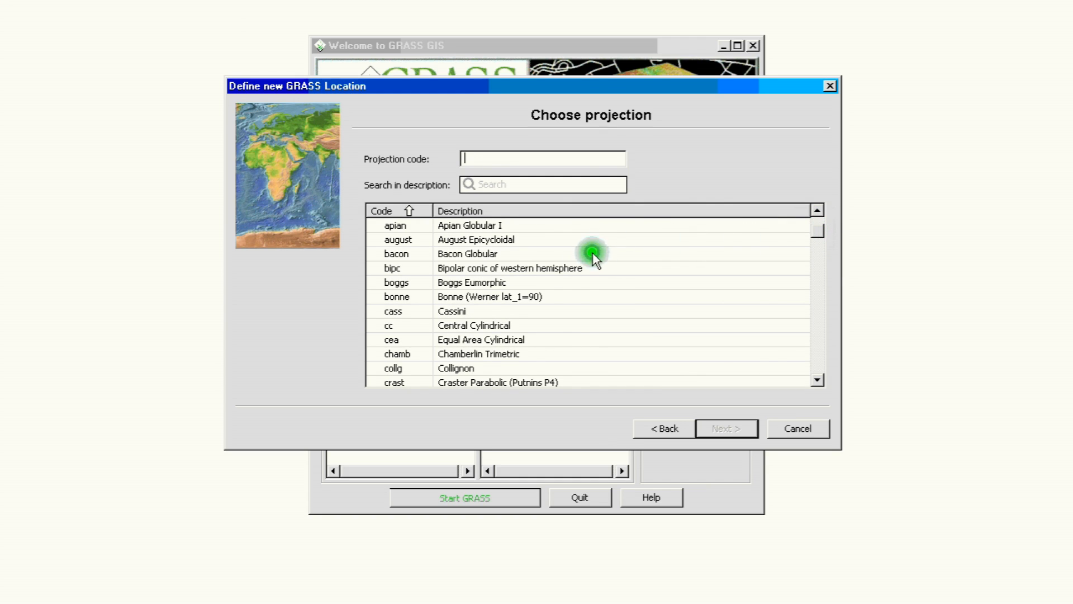
left_click(499, 270)
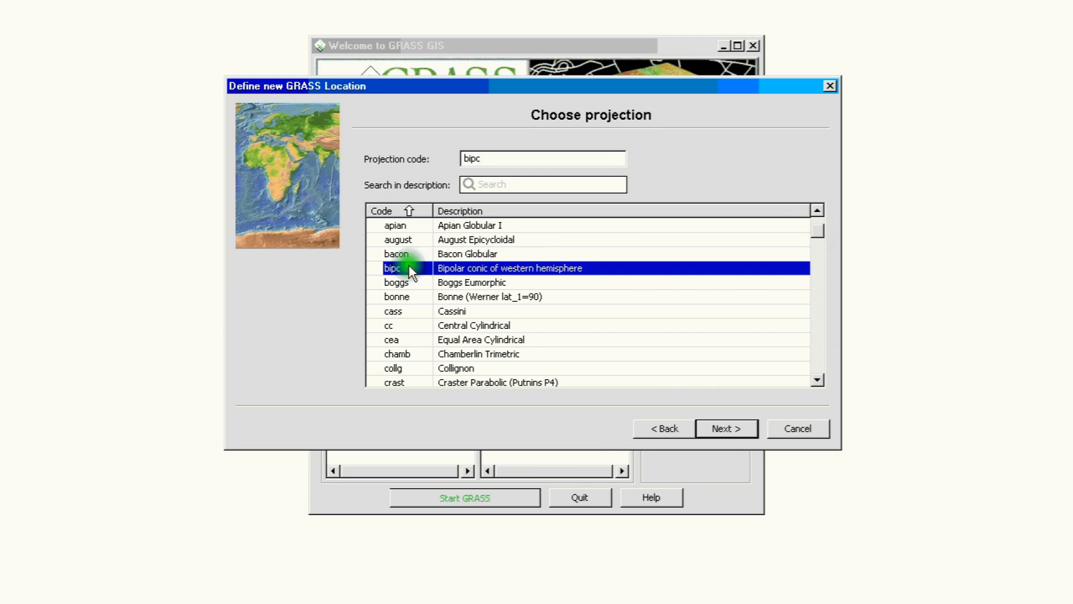
scroll(470, 269, "down", 4)
left_click(470, 269)
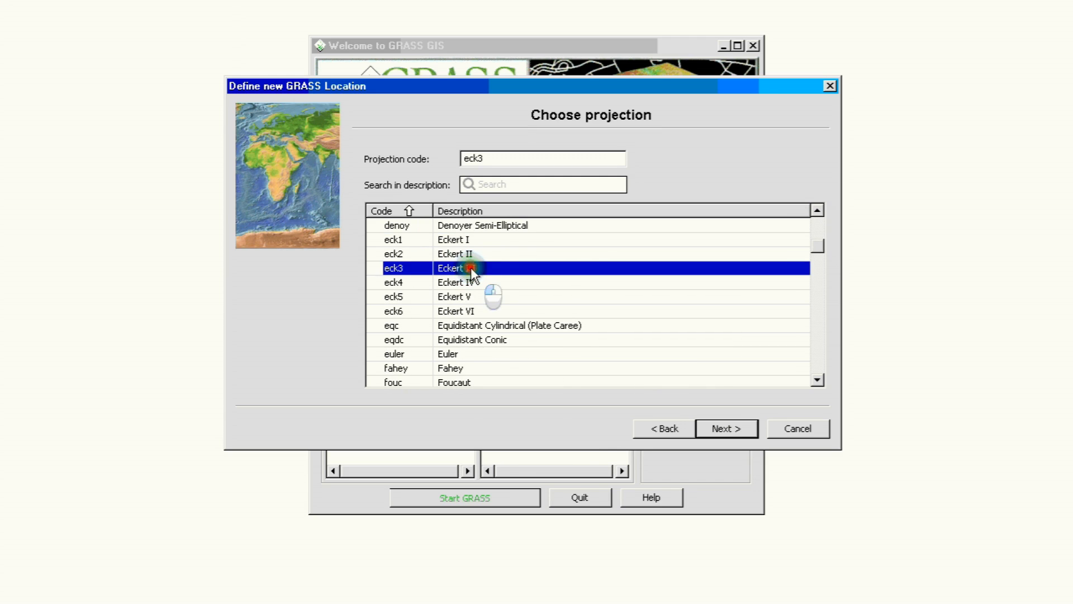
scroll(471, 270, "down", 4)
scroll(472, 270, "down", 15)
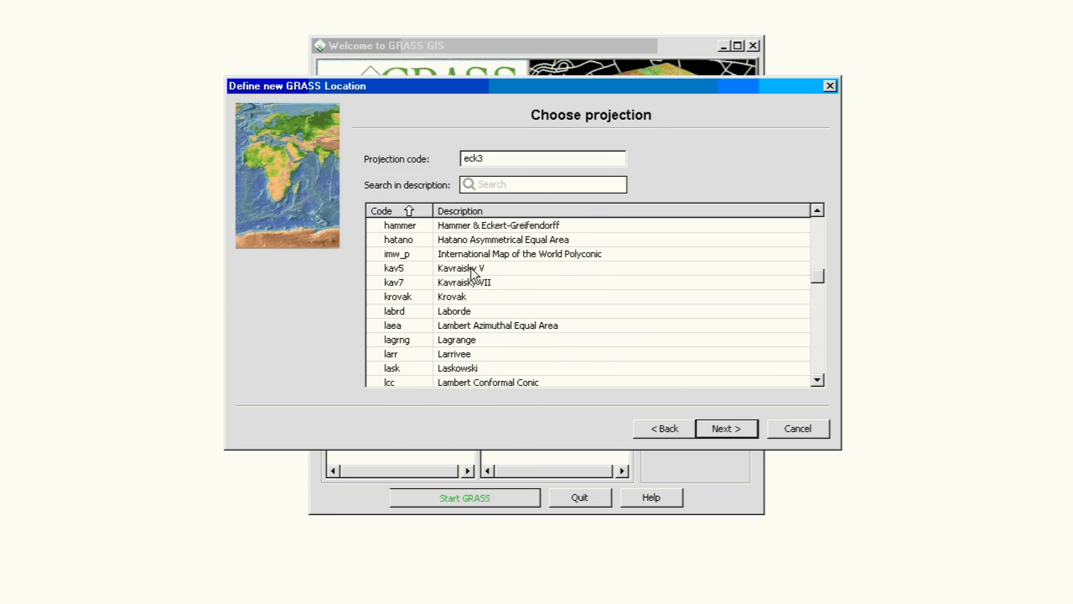
scroll(475, 273, "down", 3)
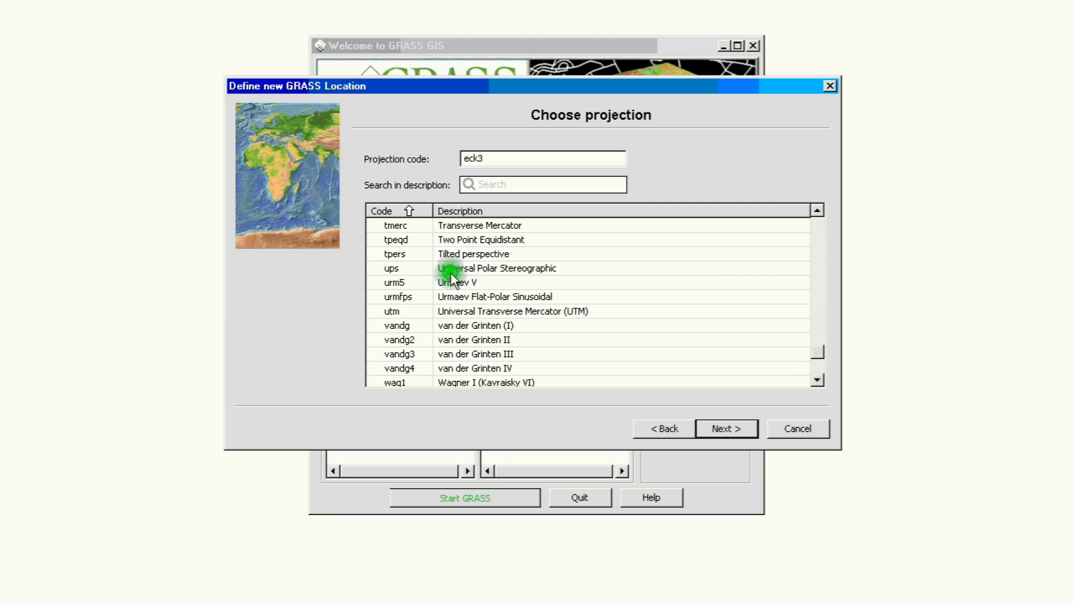
left_click(396, 310)
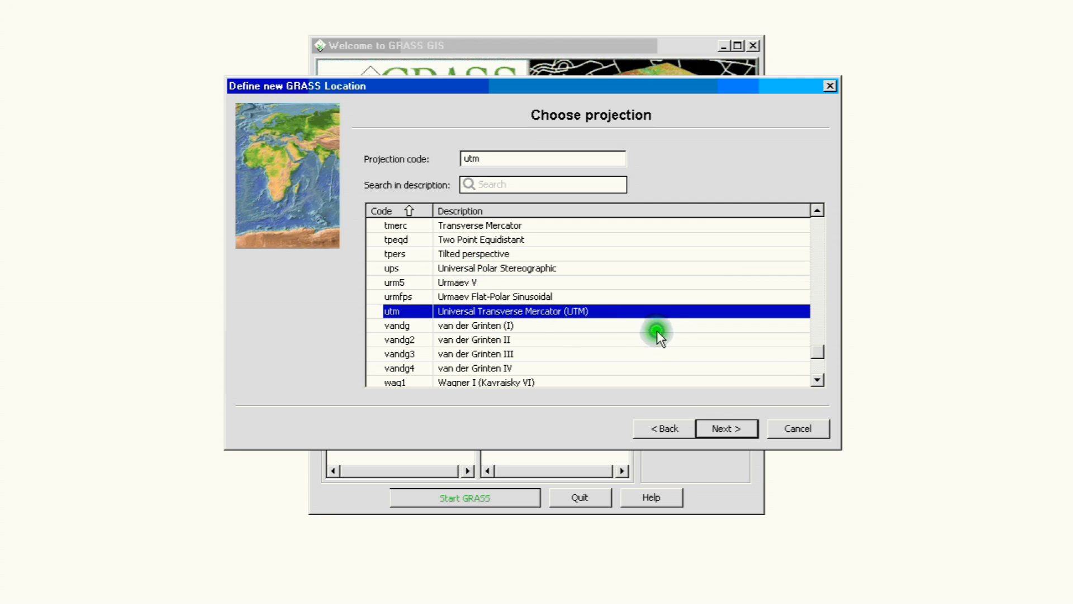
left_click(727, 428)
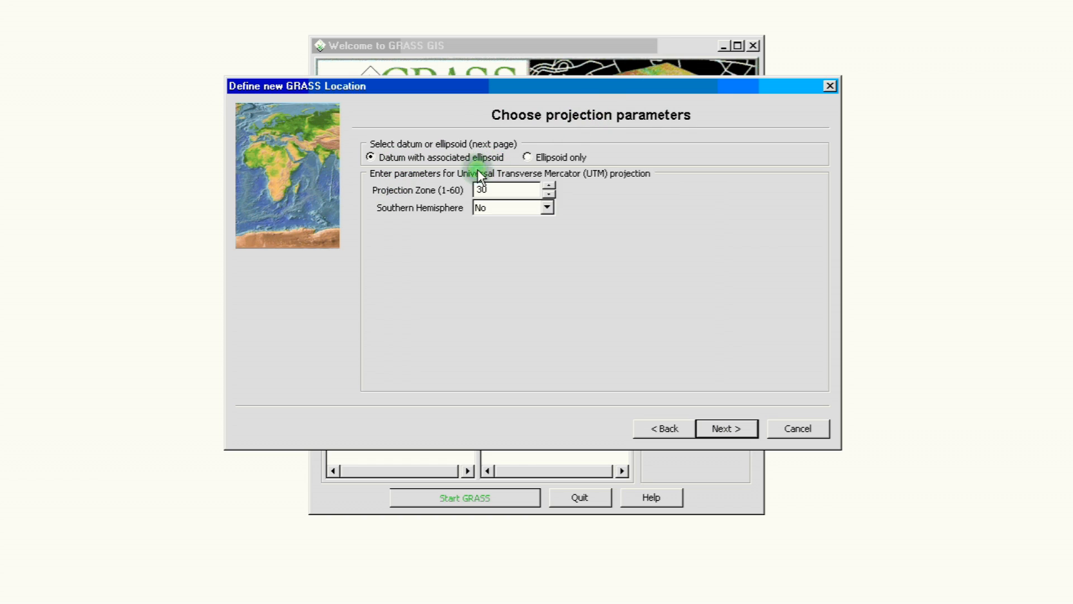
Set the UTM projection zone to 17 and continue to the geodetic datum with the associated-ellipsoid option.
double_click(500, 191)
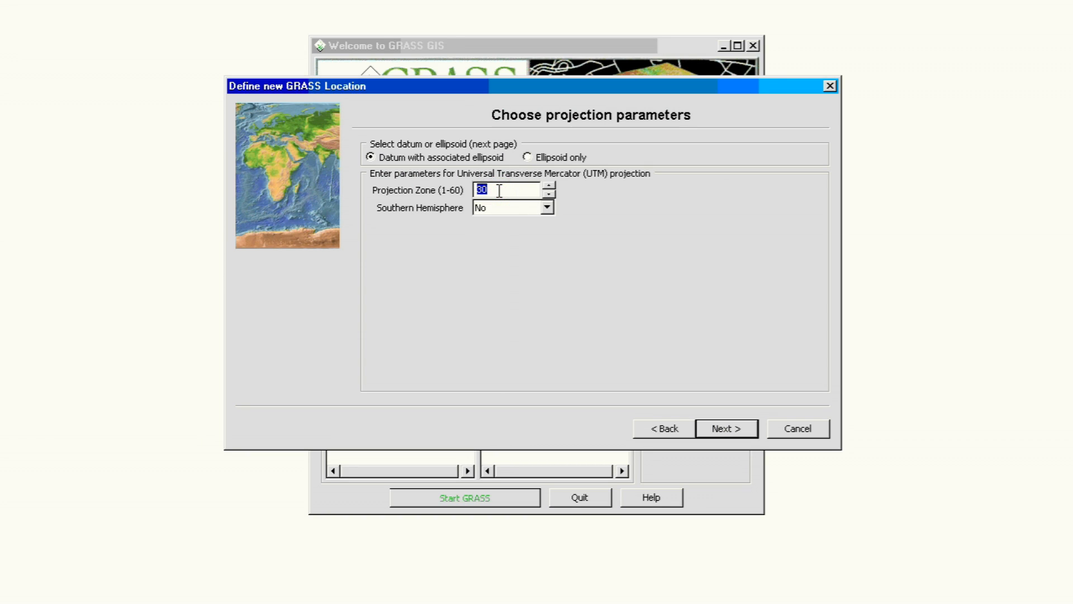
type("217")
key("BackSpace")
key("BackSpace")
key("BackSpace")
type("17")
left_click(545, 259)
left_click(721, 429)
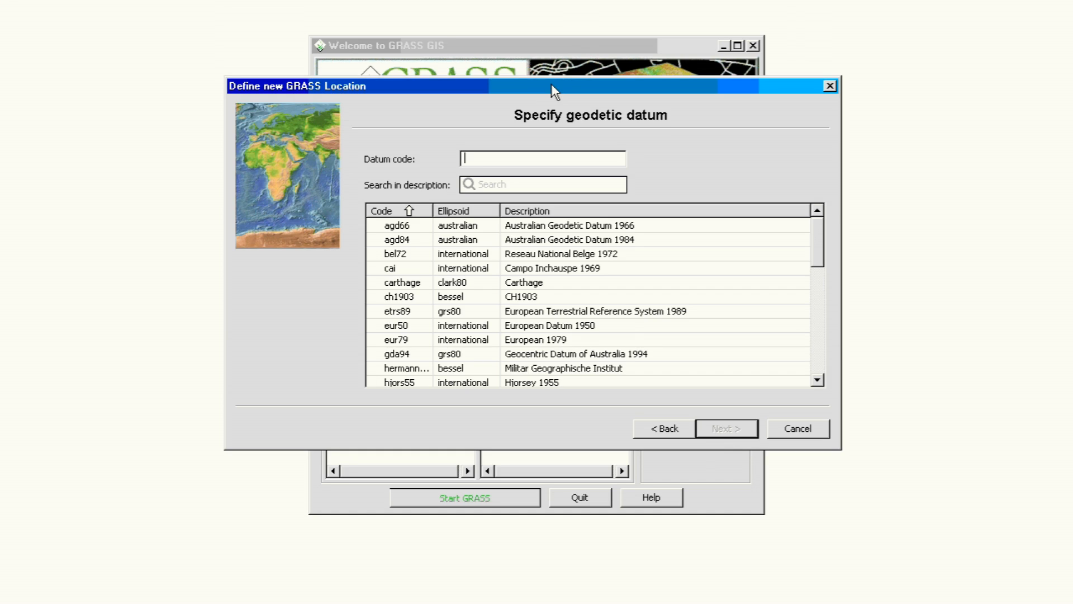
type("nad83")
left_click(526, 143)
double_click(491, 154)
left_click(492, 154)
double_click(493, 153)
left_click(493, 153)
double_click(494, 153)
key("BackSpace")
Pick the nad83 datum, North American Datum 1983, from the datum list and continue to the summary.
left_click_drag(817, 242, 816, 301)
left_click(470, 239)
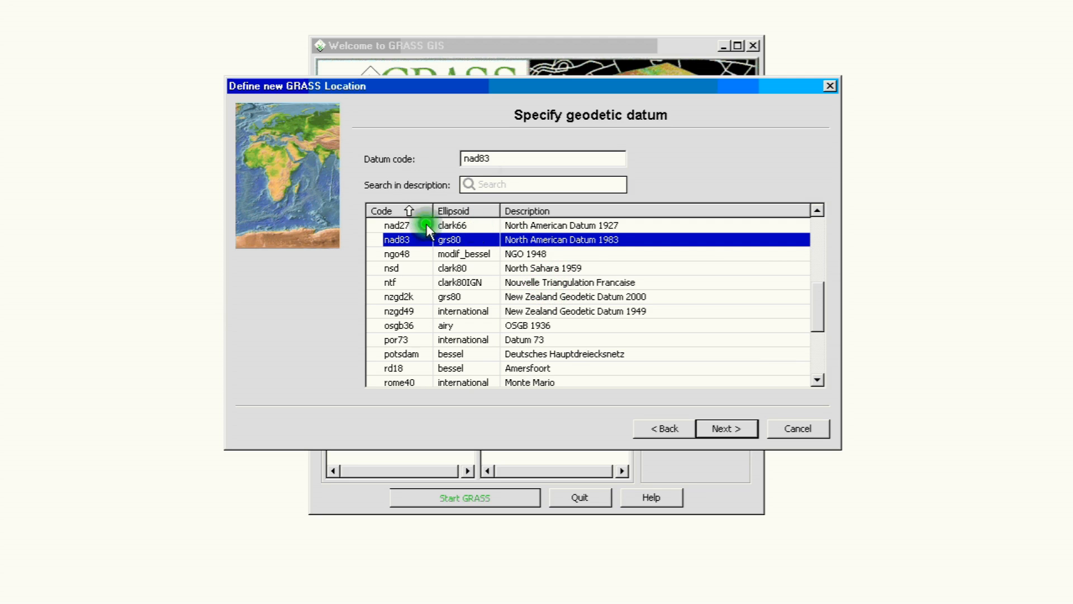
scroll(508, 297, "down", 2)
scroll(508, 297, "up", 3)
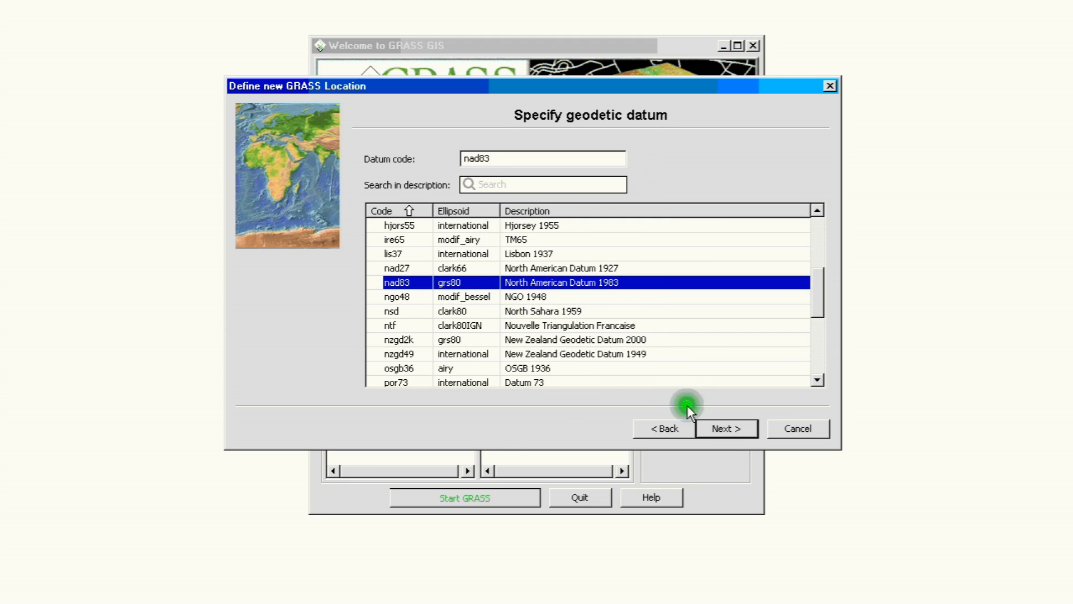
left_click(718, 428)
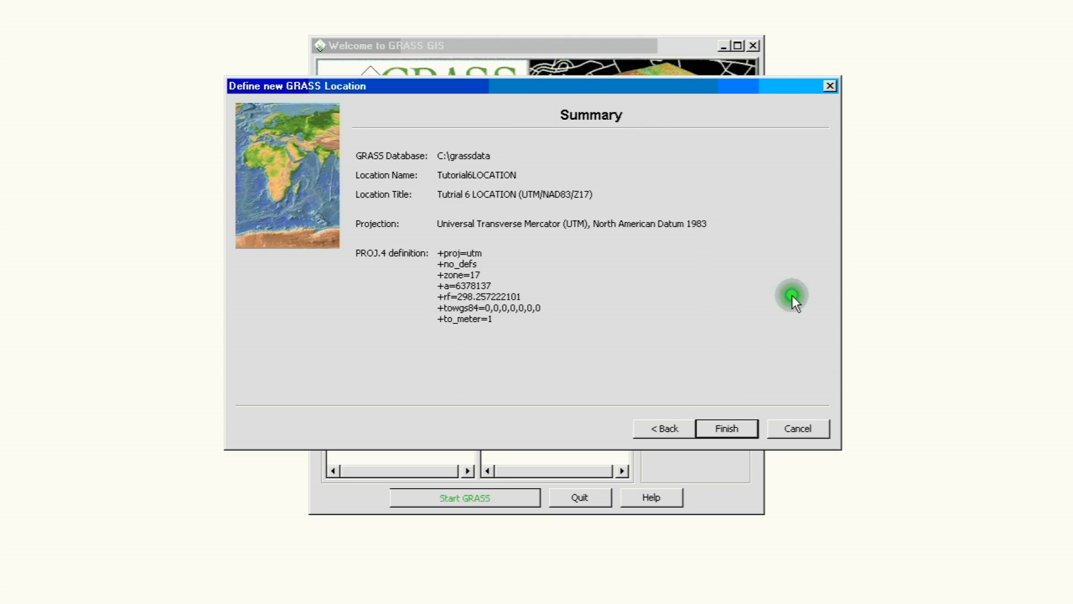
Finish the location definition from the summary to create Tutorial6LOCATION.
left_click(493, 79)
left_click_drag(493, 78, 489, 71)
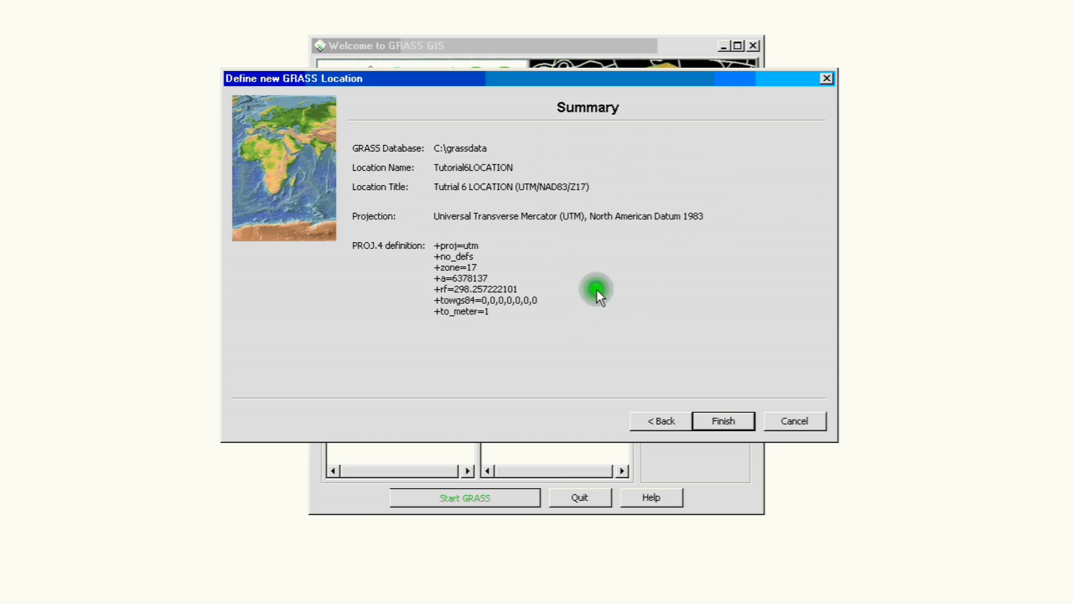
left_click(720, 422)
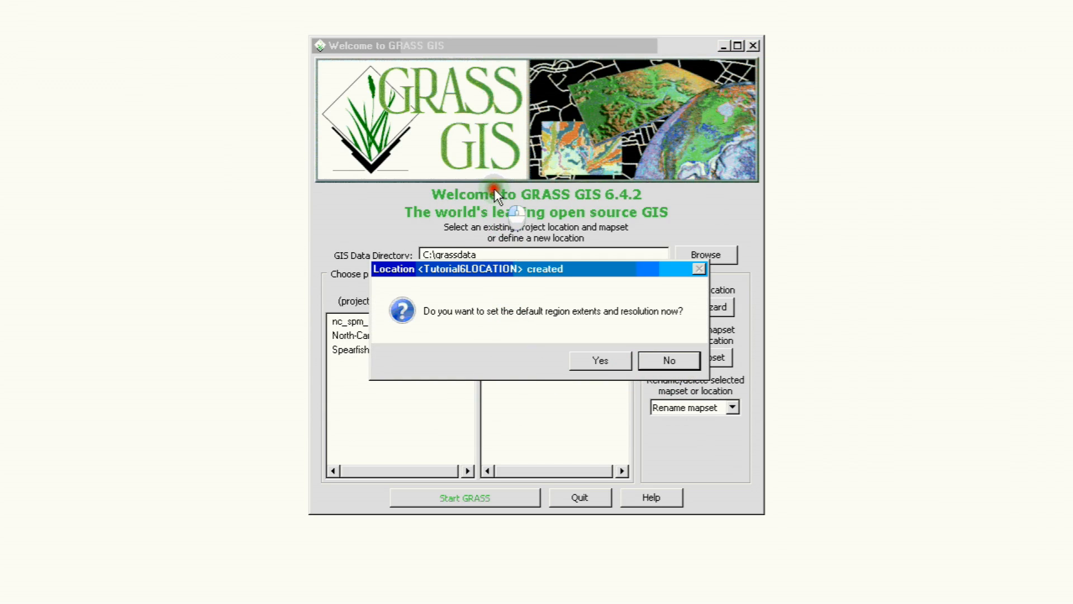
Agree to set the default region of the new location and apply the preset extents and resolution.
left_click_drag(494, 189, 493, 188)
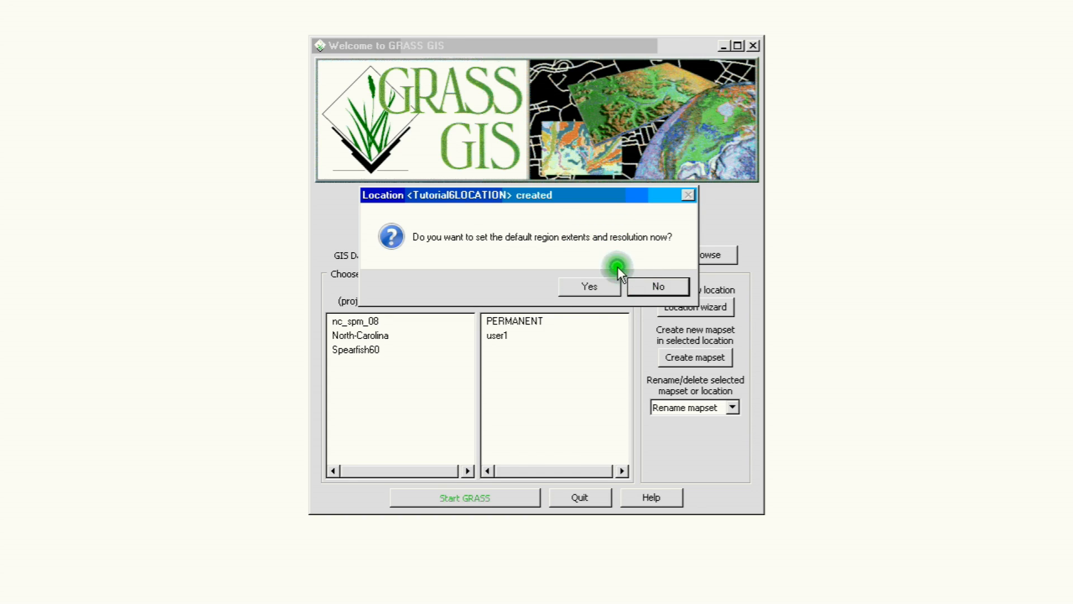
left_click(577, 284)
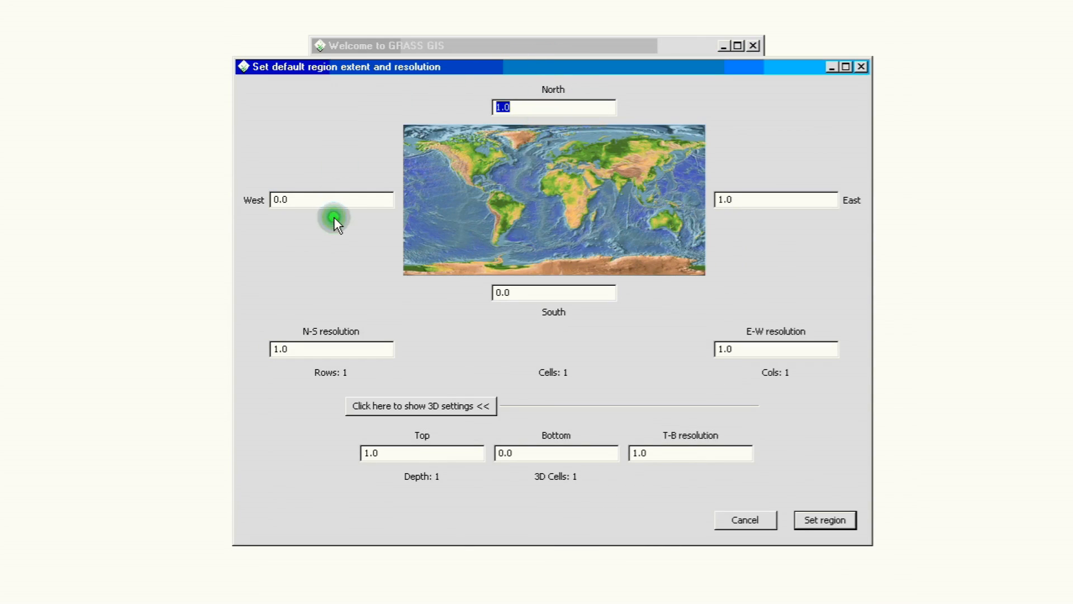
left_click(322, 202)
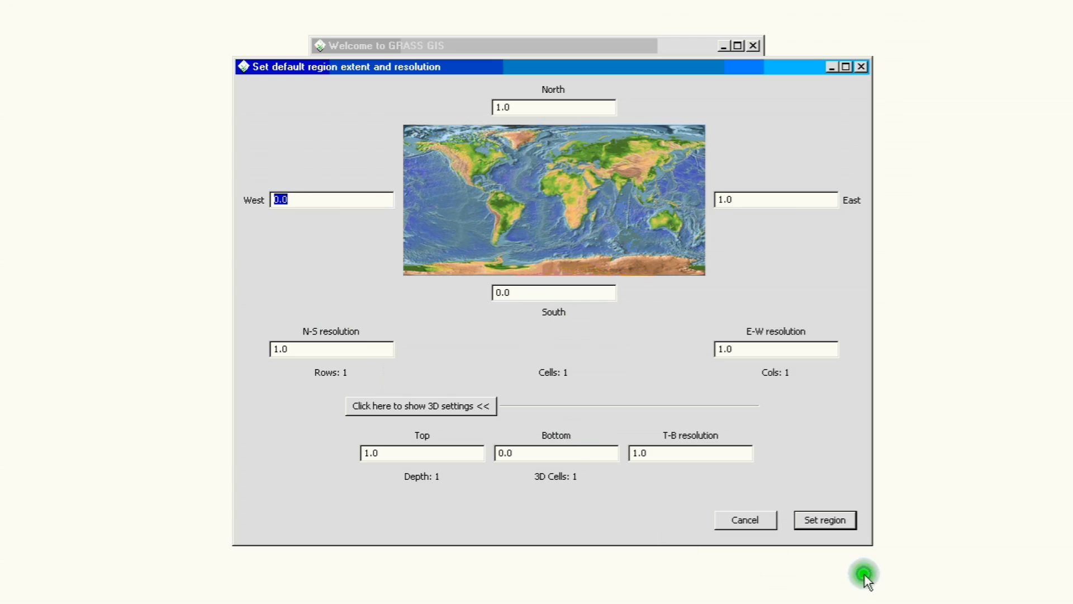
left_click(816, 521)
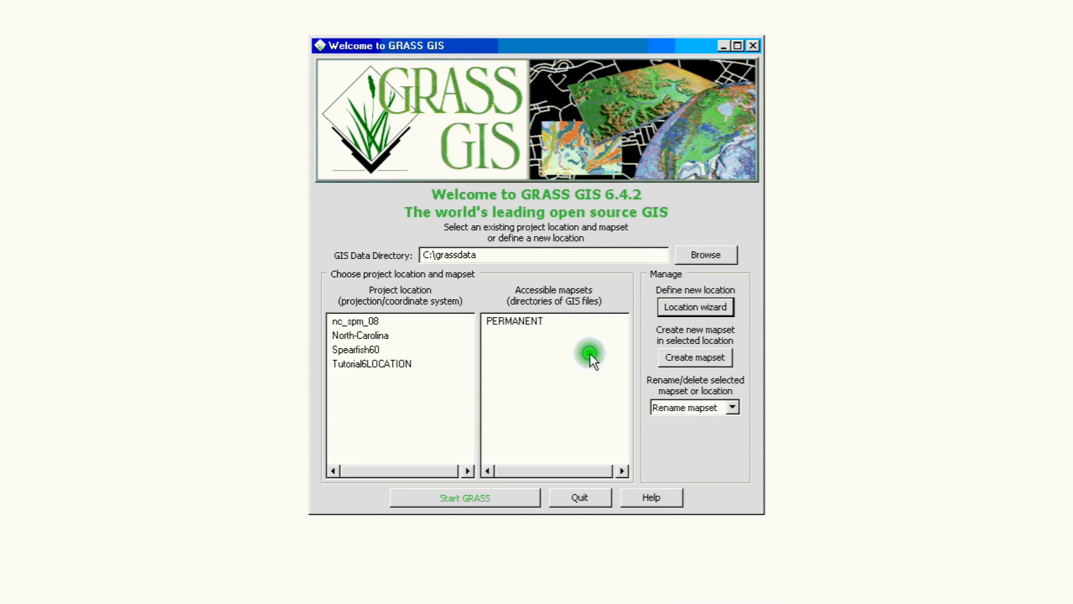
Select the Tutorial6LOCATION project location and check its PERMANENT mapset.
left_click(383, 369)
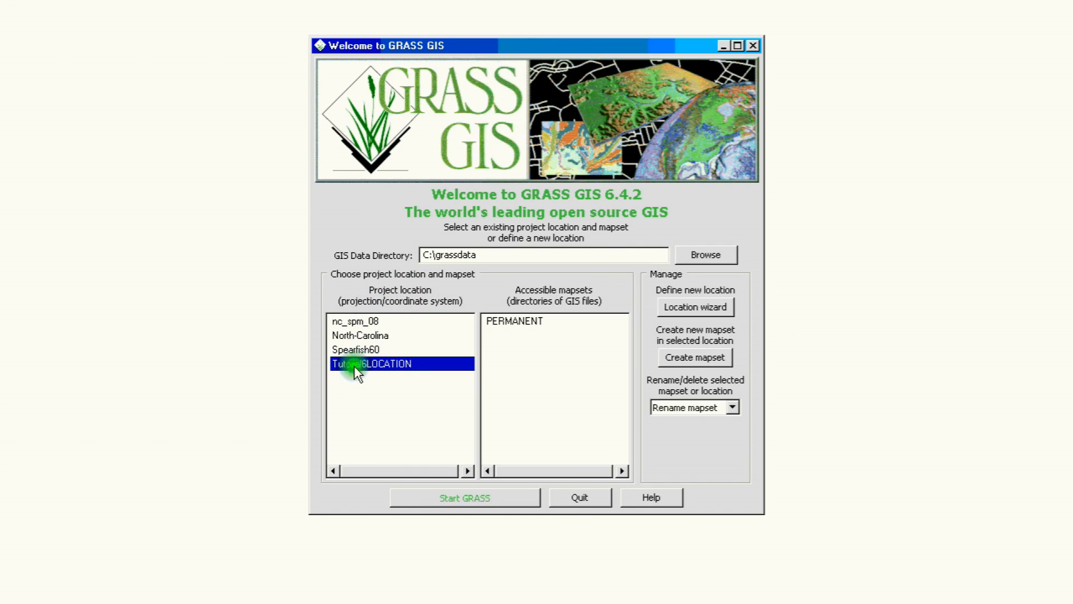
left_click(369, 364)
left_click(510, 322)
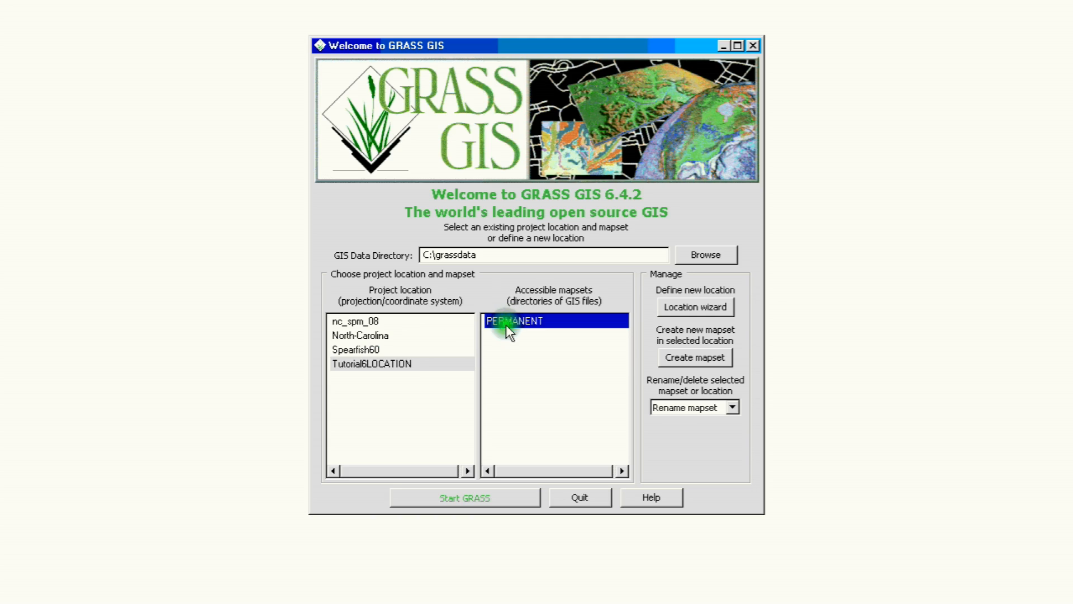
left_click(506, 326)
left_click(368, 366)
left_click(529, 321)
left_click(502, 357)
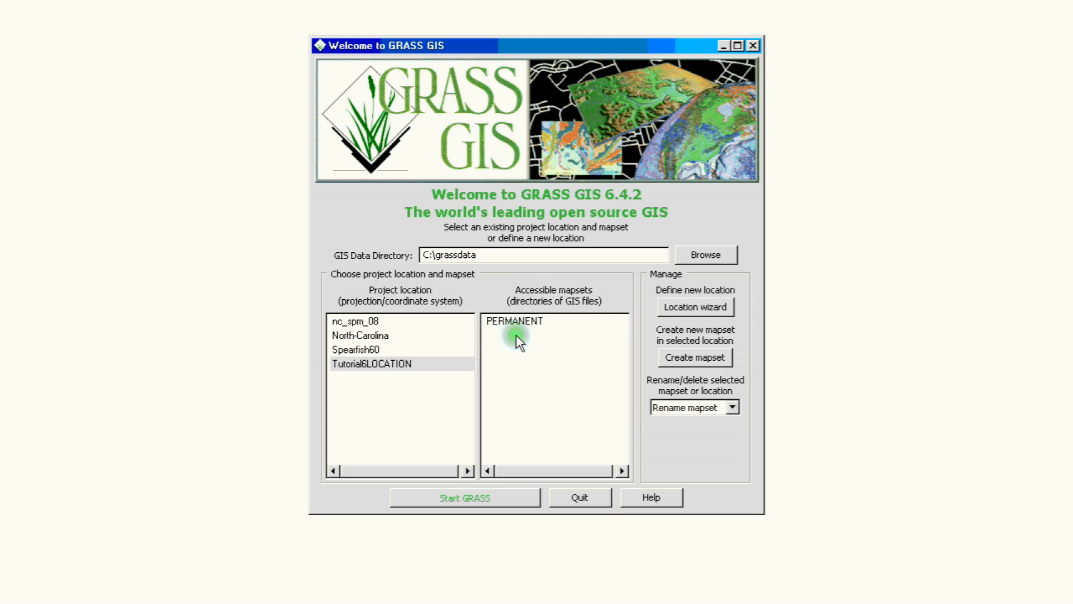
left_click(555, 324)
left_click(504, 324)
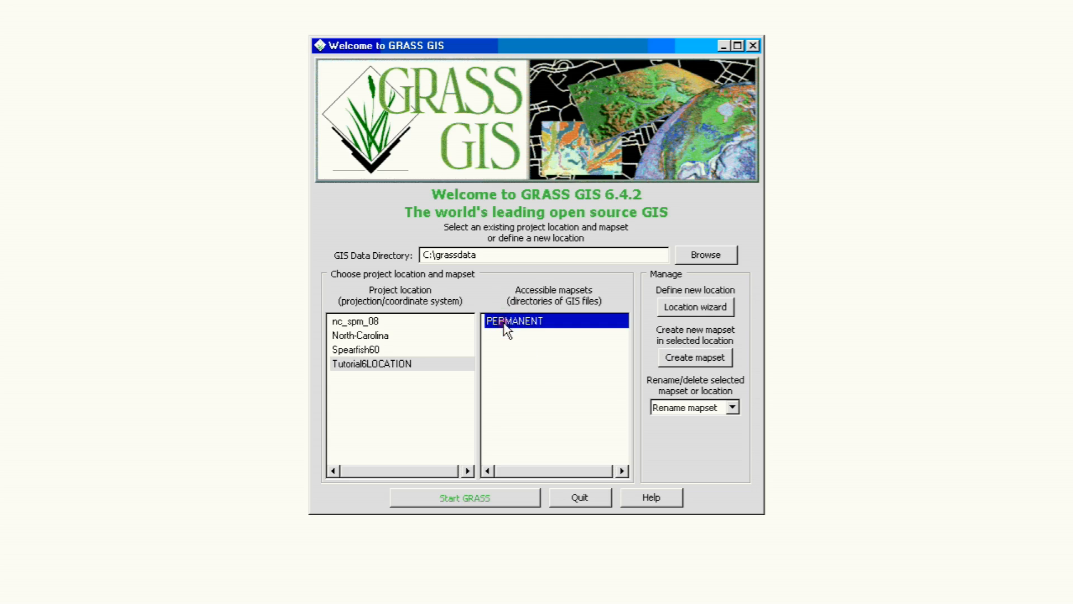
right_click(515, 336)
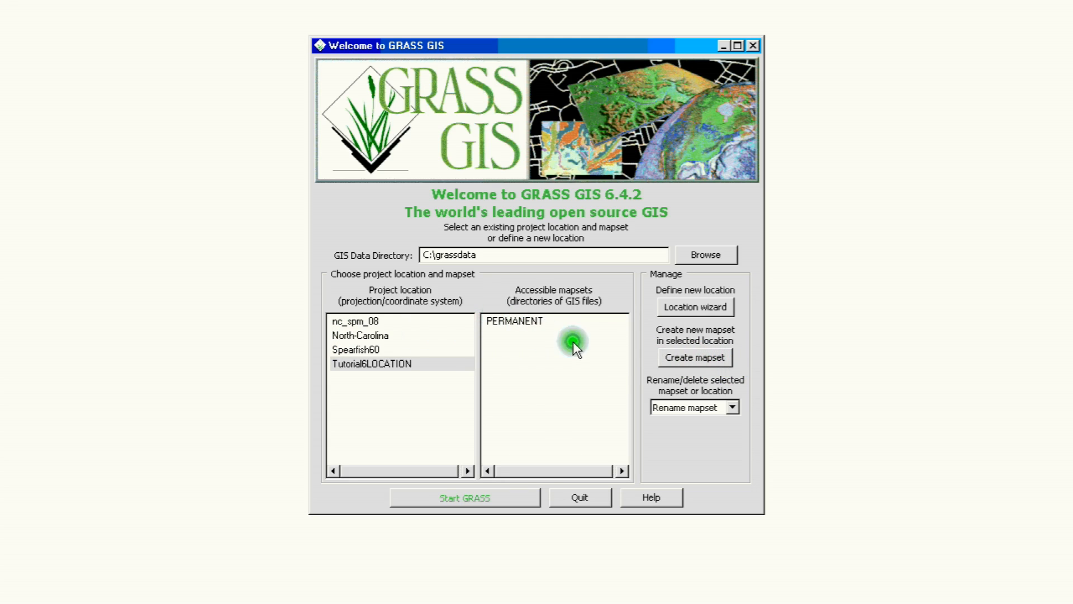
Create a new mapset named UserTutorial6 in Tutorial6LOCATION and select it.
left_click(692, 357)
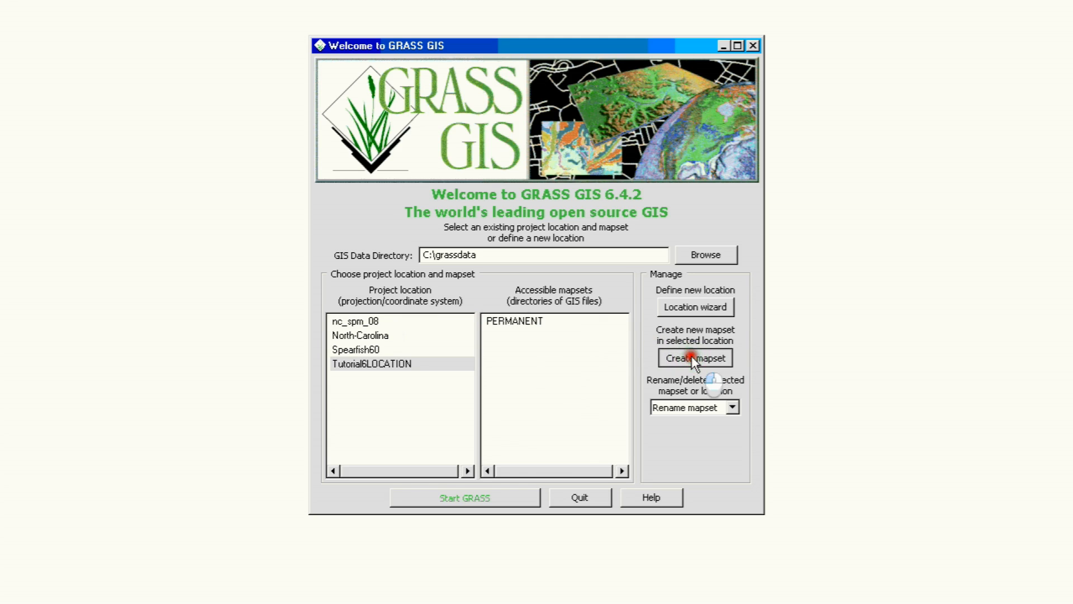
type("User")
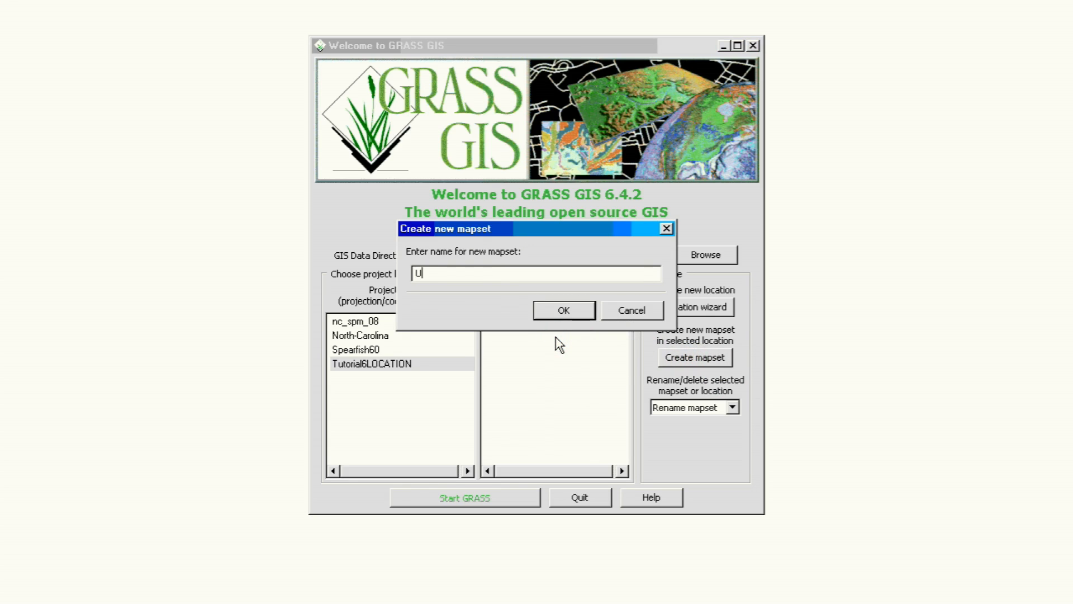
type("Tutorial")
key("BackSpace")
key("BackSpace")
type("al6")
left_click(556, 310)
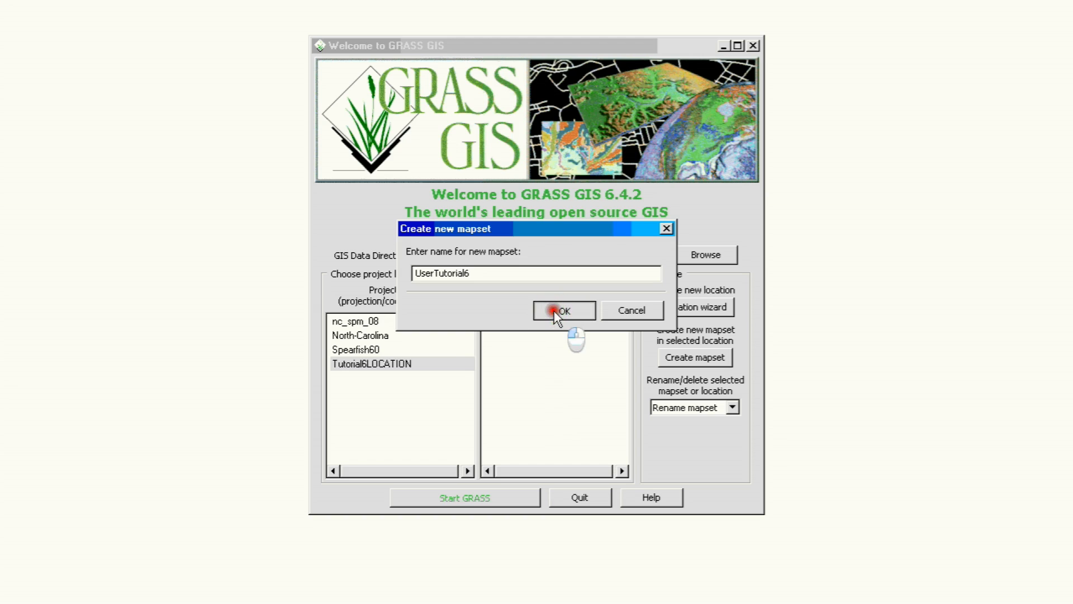
left_click(513, 336)
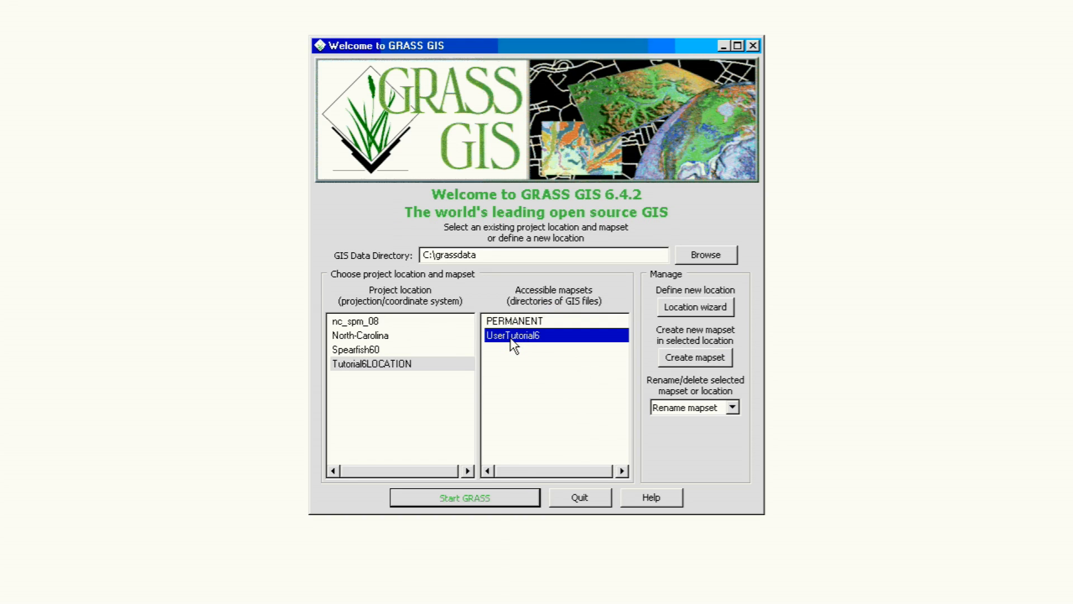
left_click(523, 35)
left_click(521, 38)
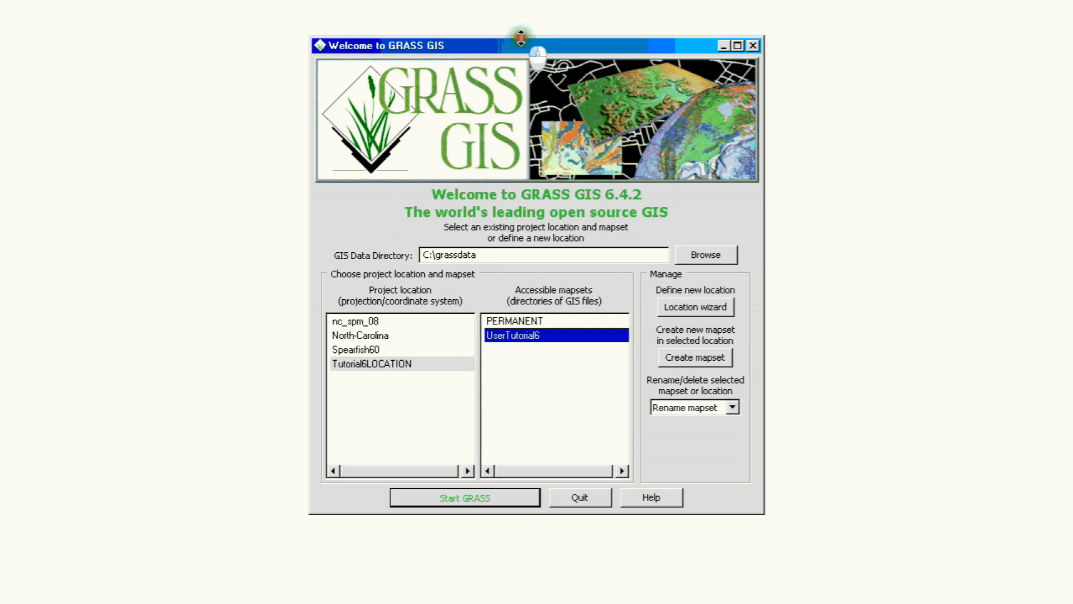